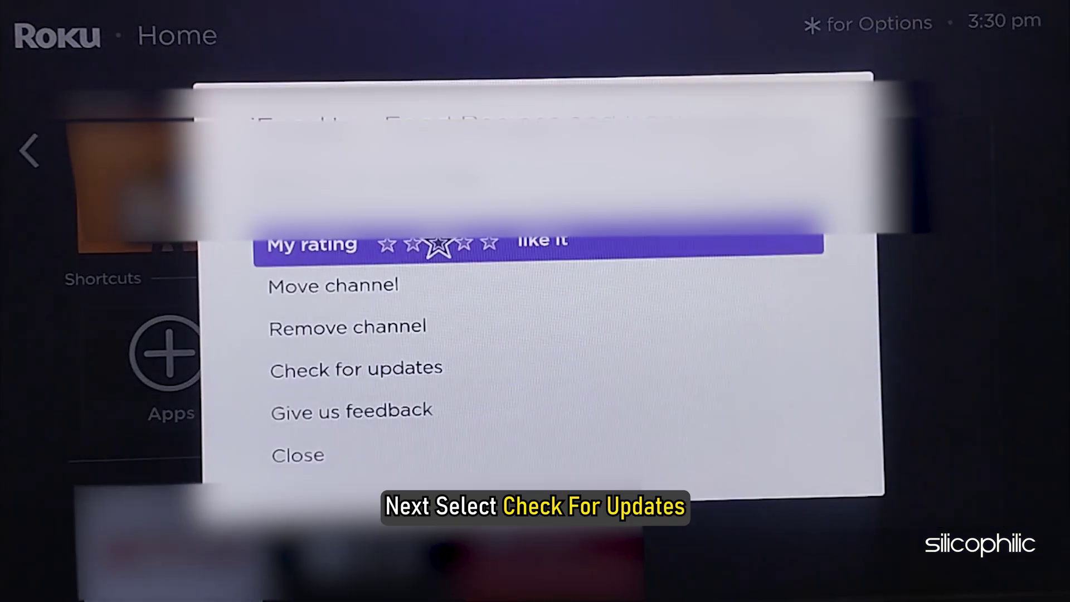
- Run Check for updates on the channel, then dismiss the result to return home
key("Down")
key("Down")
key("Down")
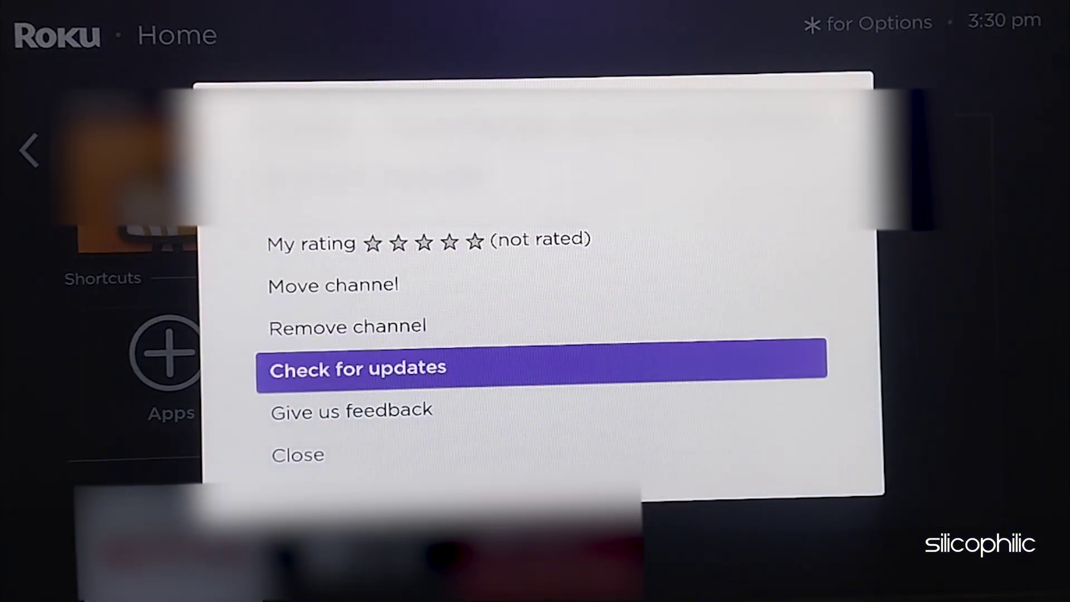
key("Return")
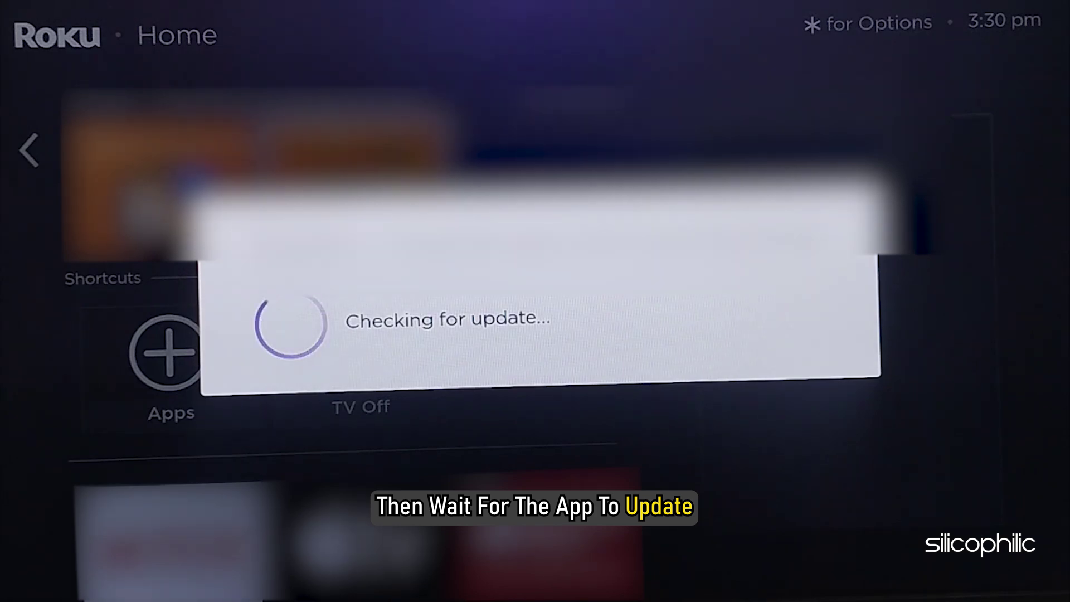
key("Return")
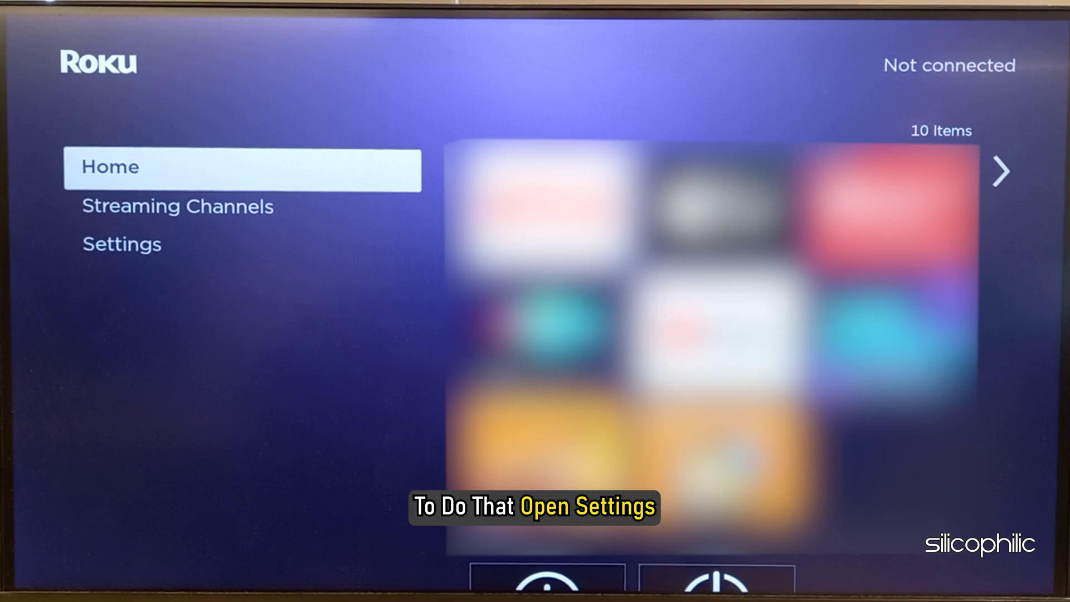
- Go through Settings > System > Advanced system settings to the Factory reset code pad
key("Down")
key("Down")
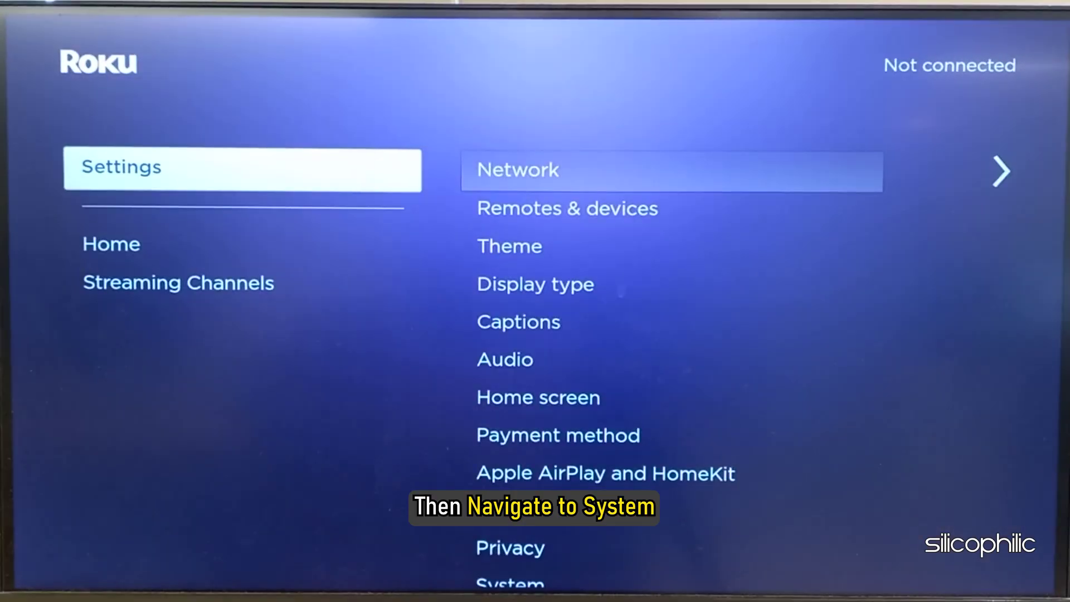
key("Right")
key("Down")
key("Down")
key("Down")
key("Down")
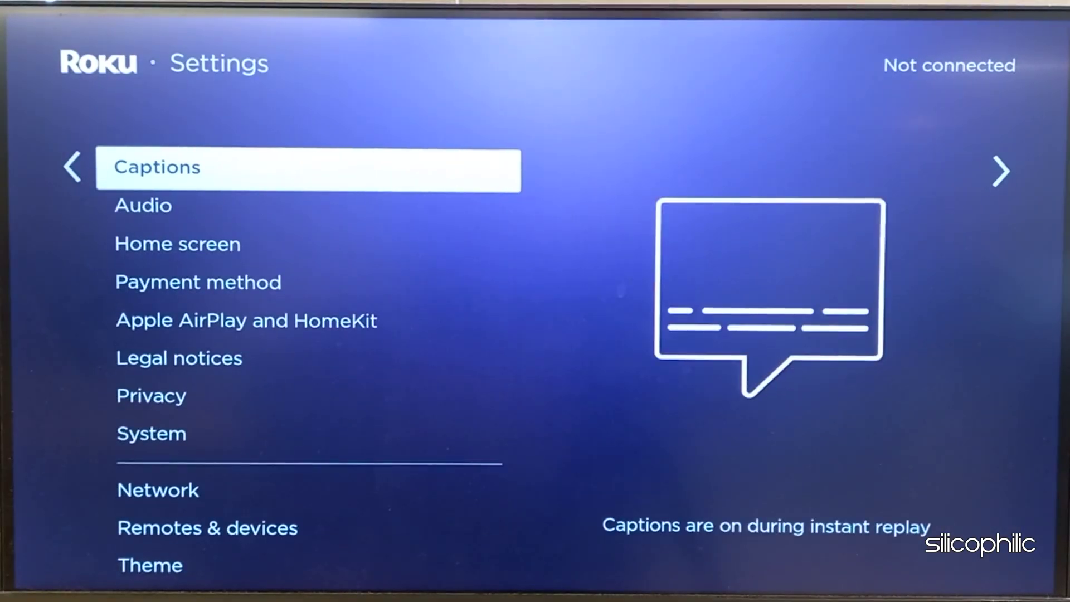
key("Down")
key("Down")
key("Down")
key("Down")
key("Down")
key("Down")
key("Down")
key("Right")
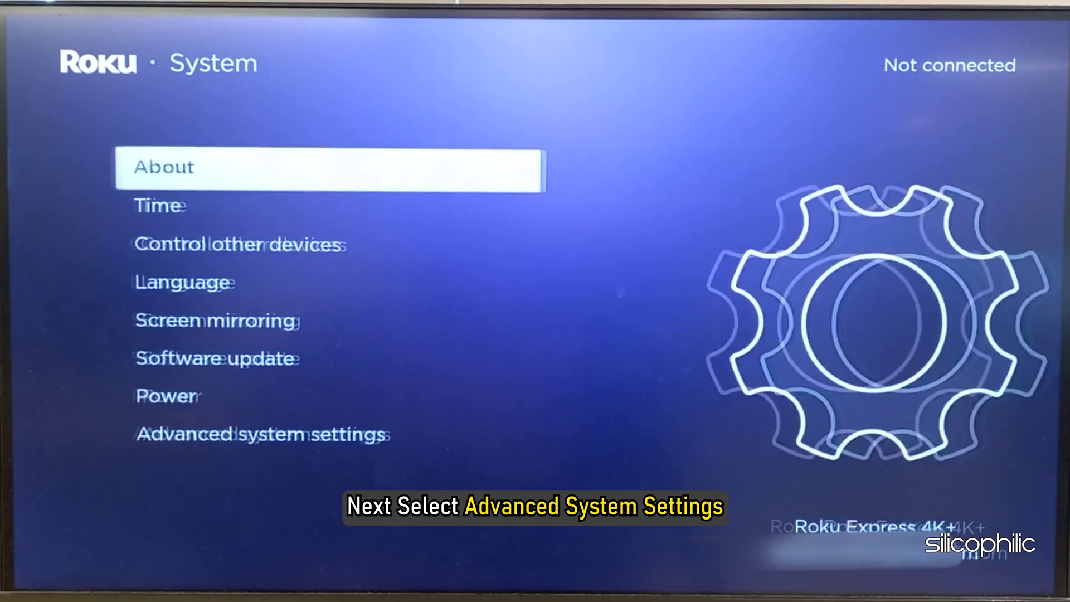
key("Down")
key("Down")
key("Down")
key("Down")
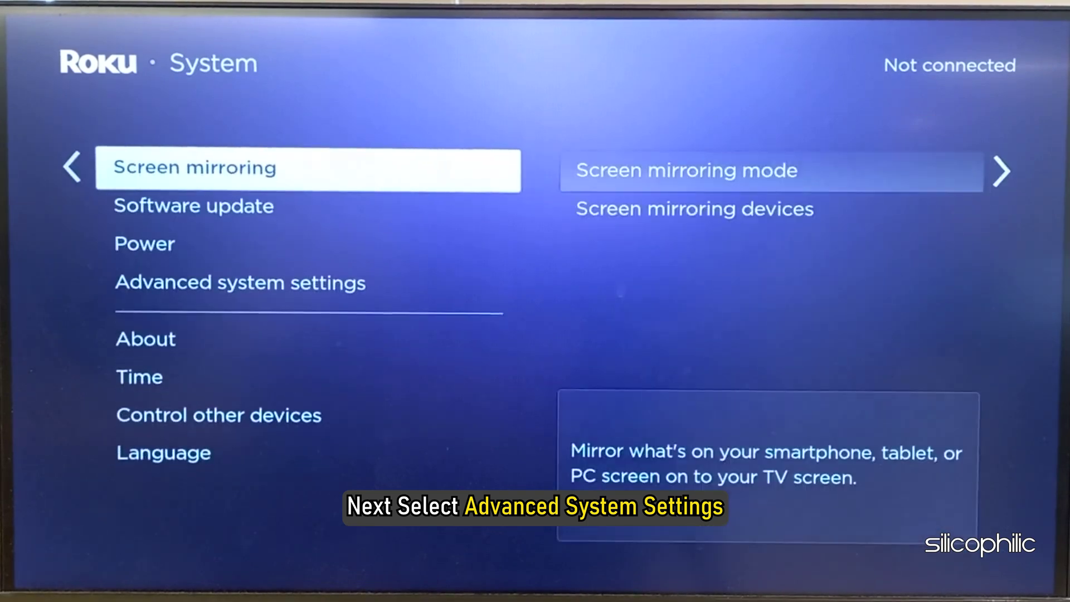
key("Down")
key("Down")
key("Down")
key("Right")
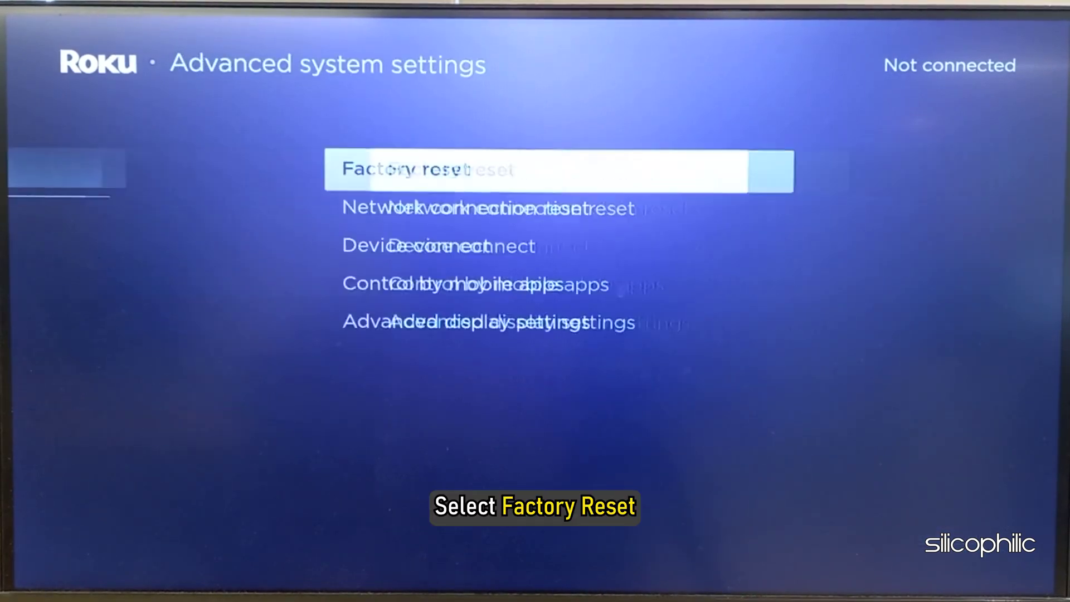
key("Right")
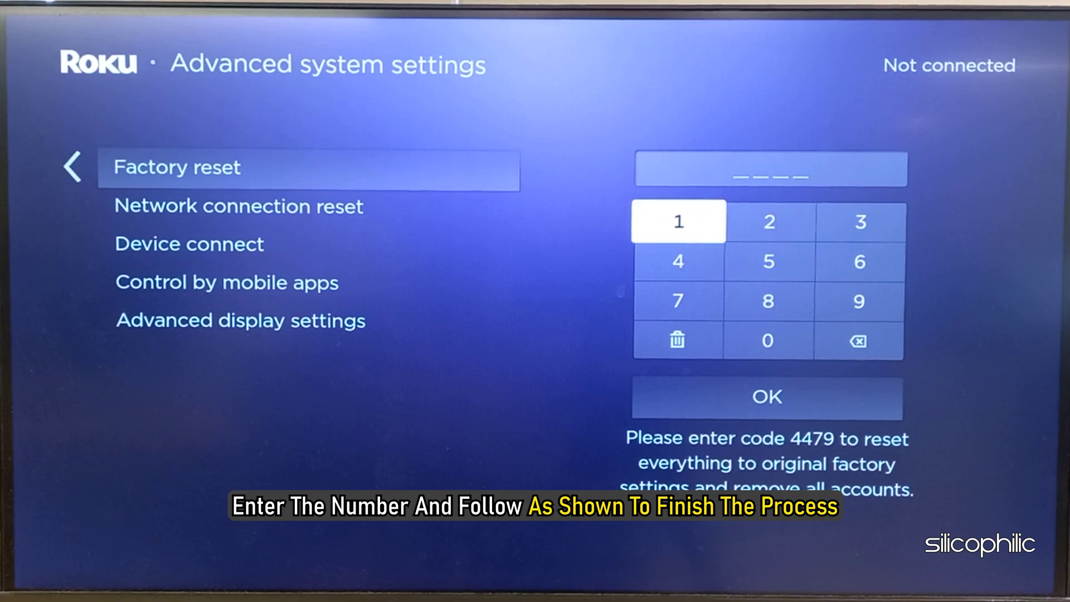